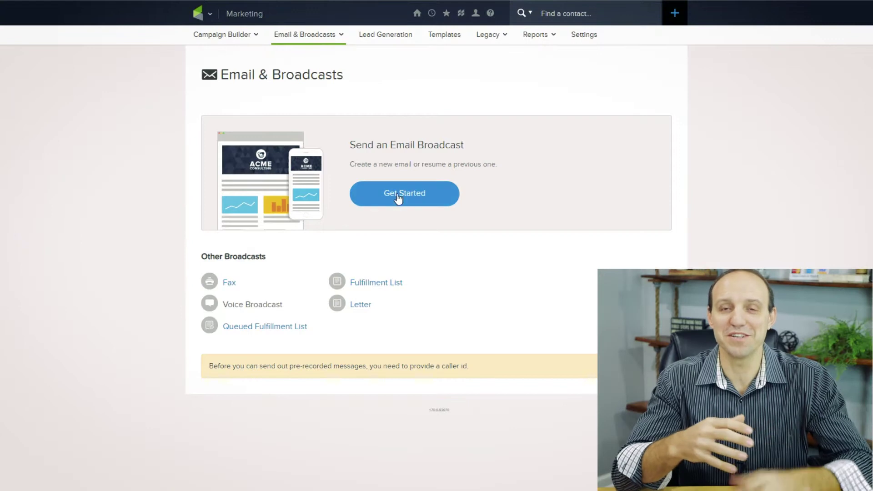
Step: Start a new email broadcast so the email template gallery appears
click(399, 204)
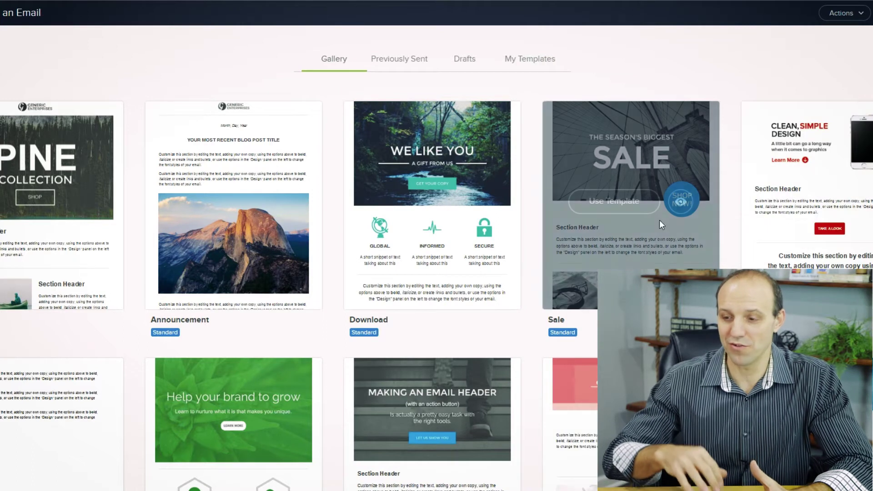
Step: Begin the email from the Download template and review its subject line and preview text fields
mouse_move(432, 204)
click(425, 210)
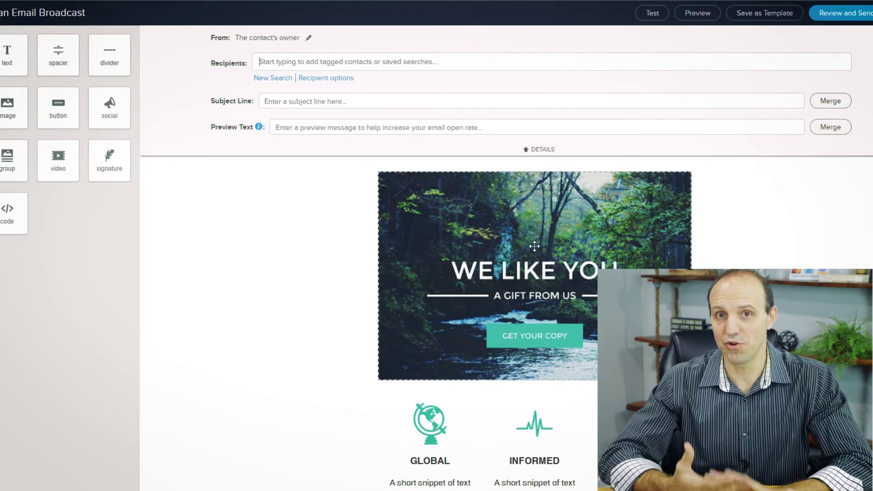
click(488, 129)
click(480, 101)
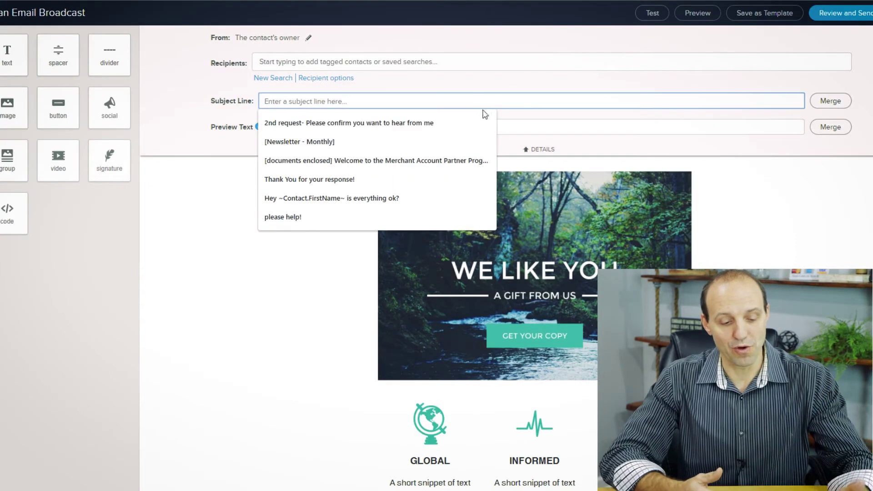
key(Escape)
scroll(535, 320, down, 1)
scroll(535, 321, down, 4)
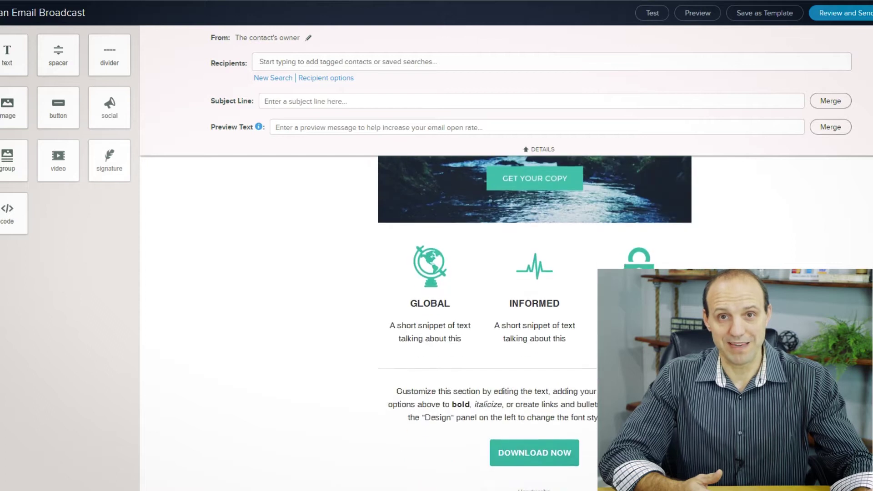
Step: Inspect the DOWNLOAD NOW button's link options, then return to the content blocks
click(553, 447)
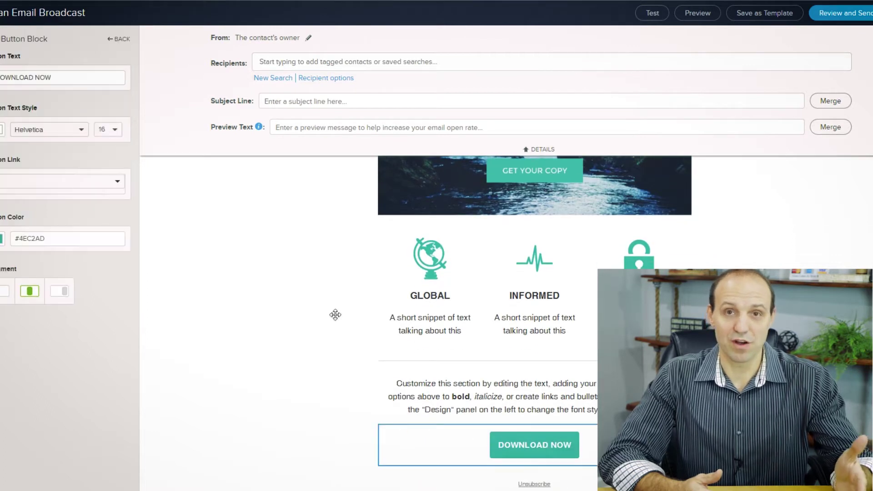
click(49, 184)
click(44, 186)
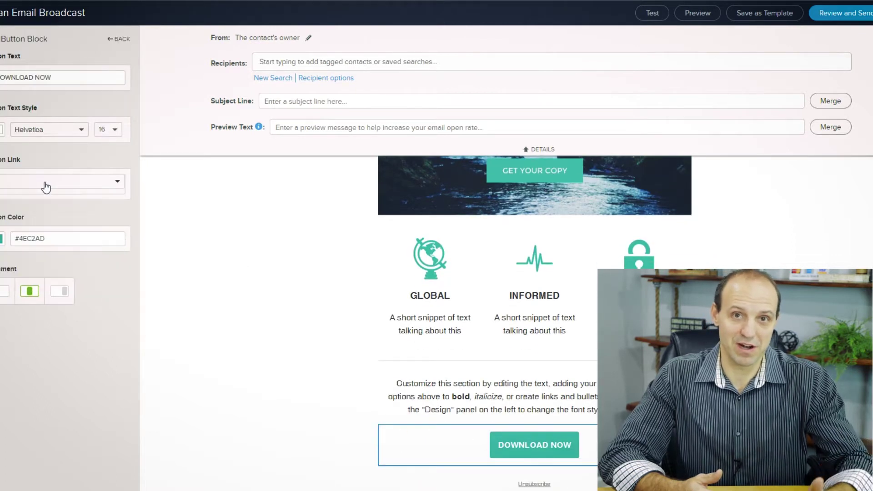
click(196, 224)
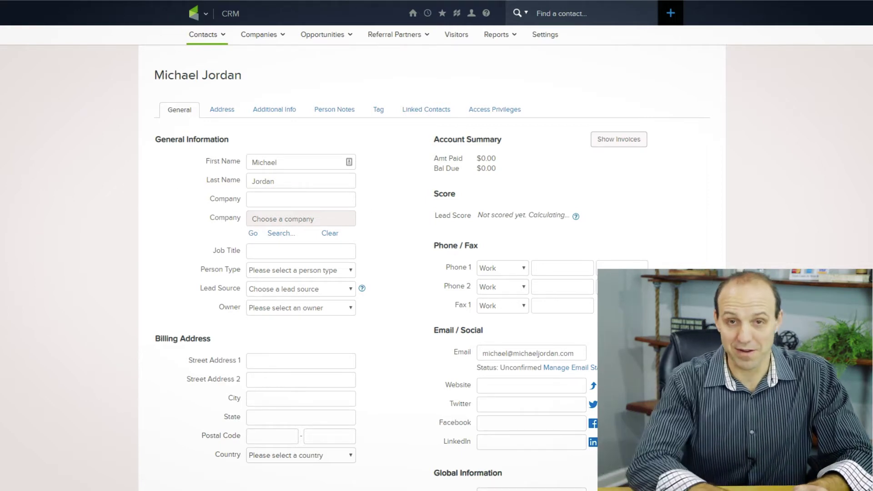
scroll(436, 273, down, 3)
scroll(437, 273, down, 1)
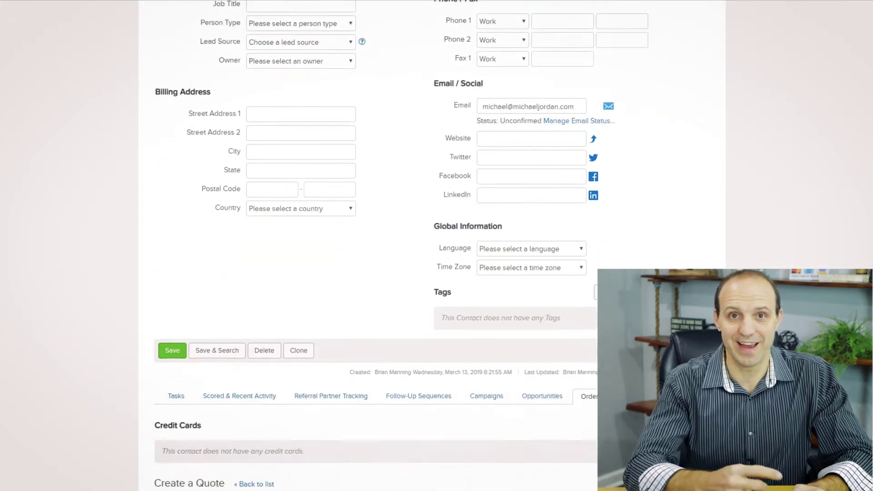
scroll(437, 273, down, 1)
scroll(436, 273, down, 1)
scroll(437, 274, down, 1)
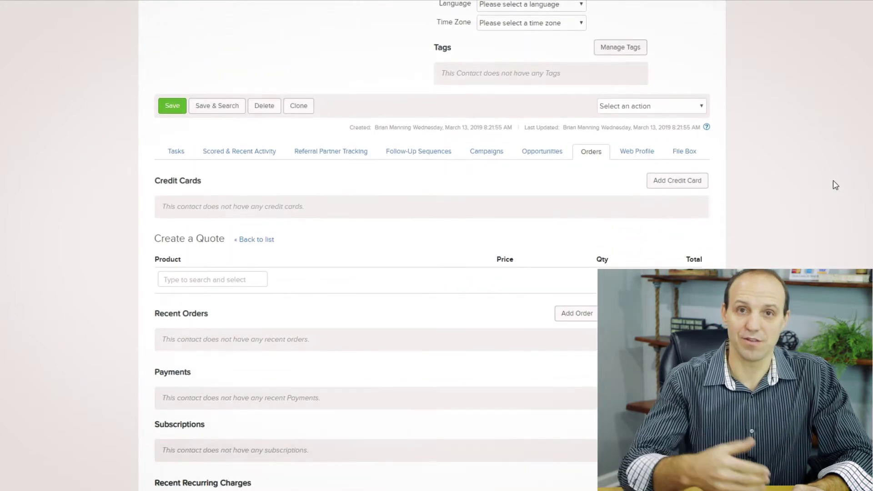
scroll(437, 272, down, 1)
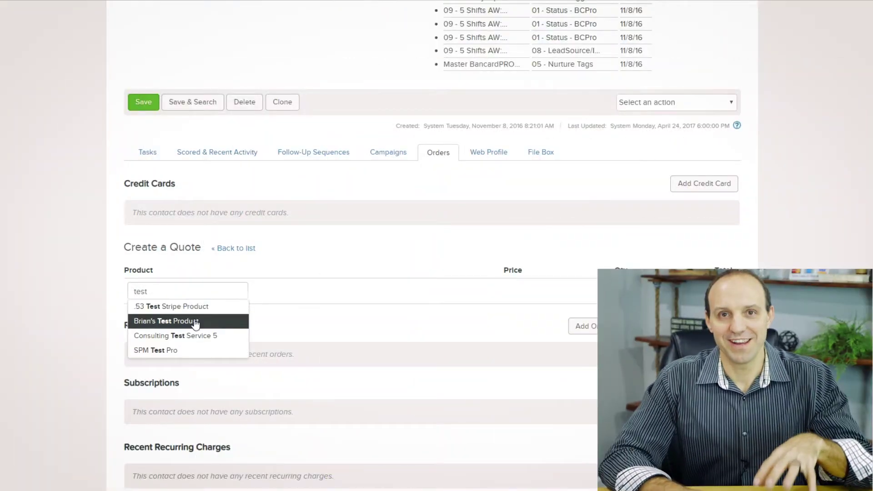
Step: Add the matching test product to the quote and send it to the contact
click(171, 321)
click(99, 396)
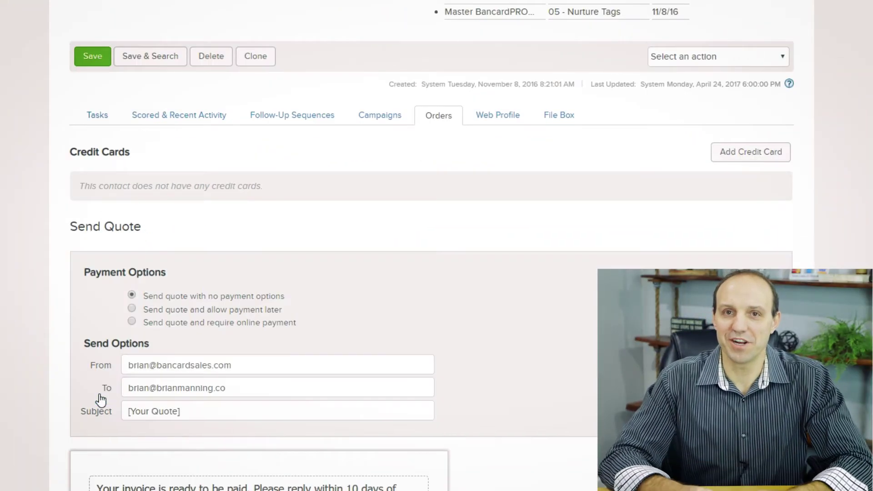
scroll(573, 336, down, 3)
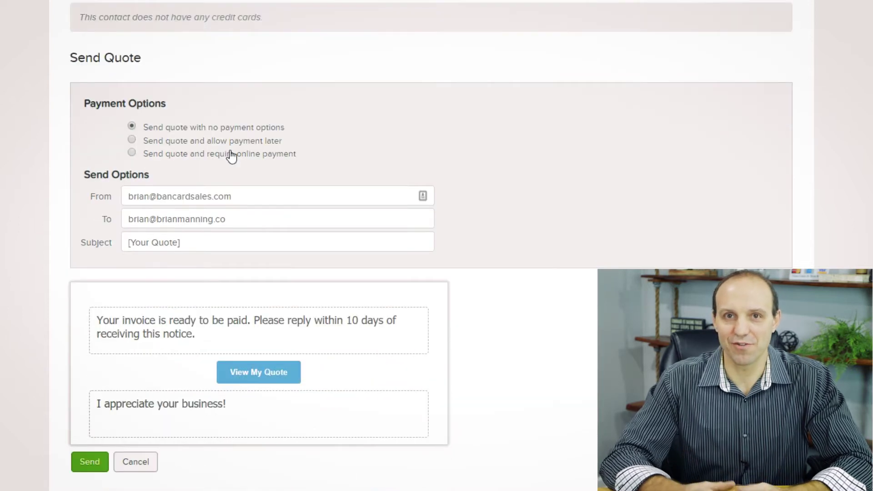
click(89, 464)
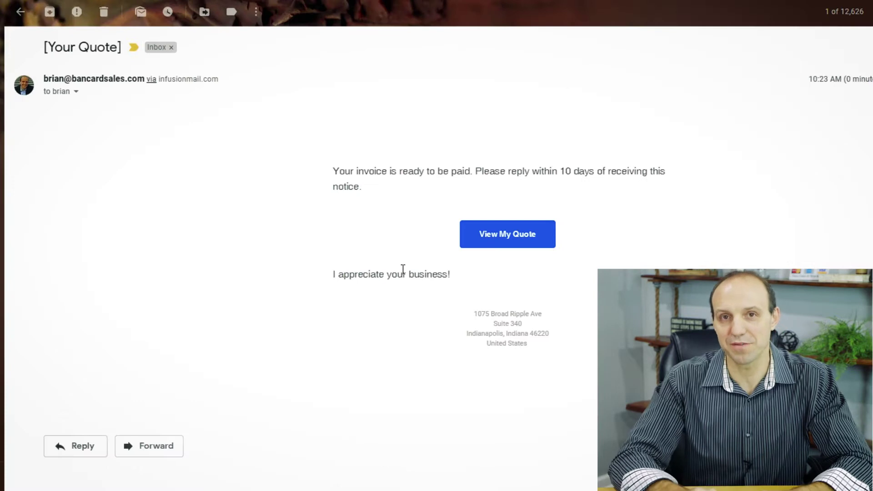
Step: Open the quote via the View My Quote button in the [Your Quote] email
click(496, 238)
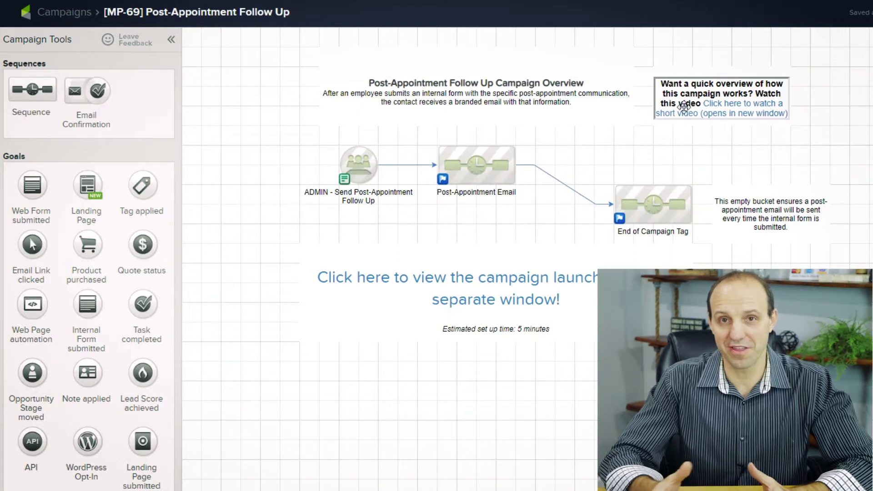
Step: Review the campaign's internal follow-up form, then open the Post-Appointment follow-up email
double_click(356, 172)
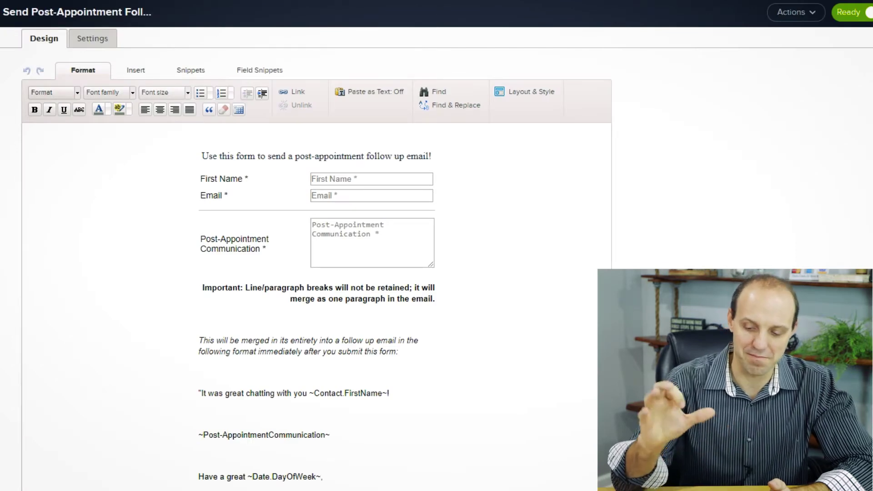
click(8, 12)
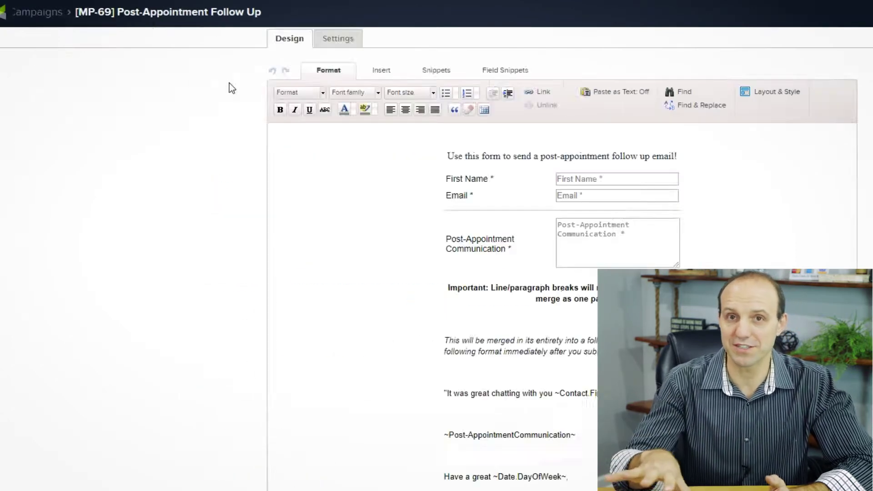
double_click(451, 170)
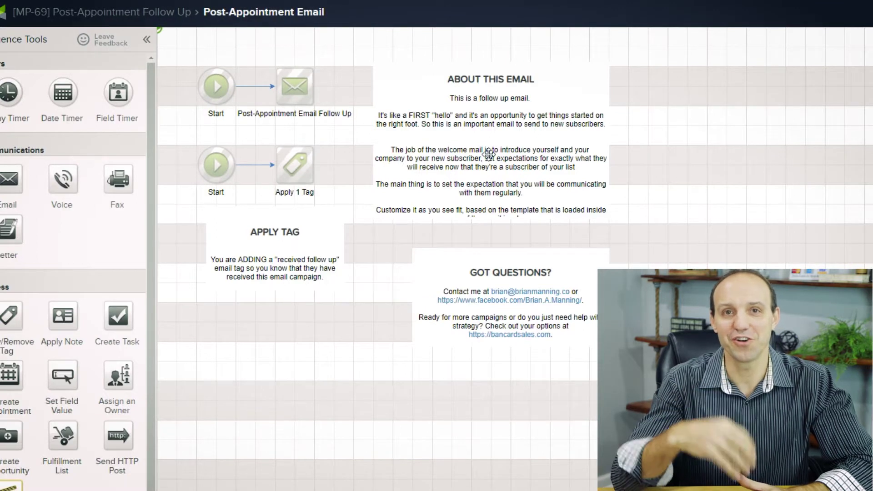
double_click(294, 84)
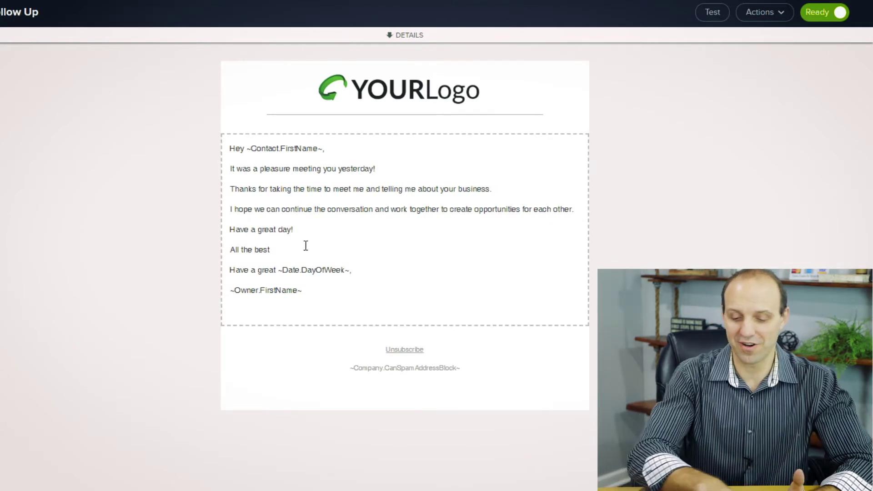
Step: Inspect the follow-up email's body text and top logo blocks
click(315, 273)
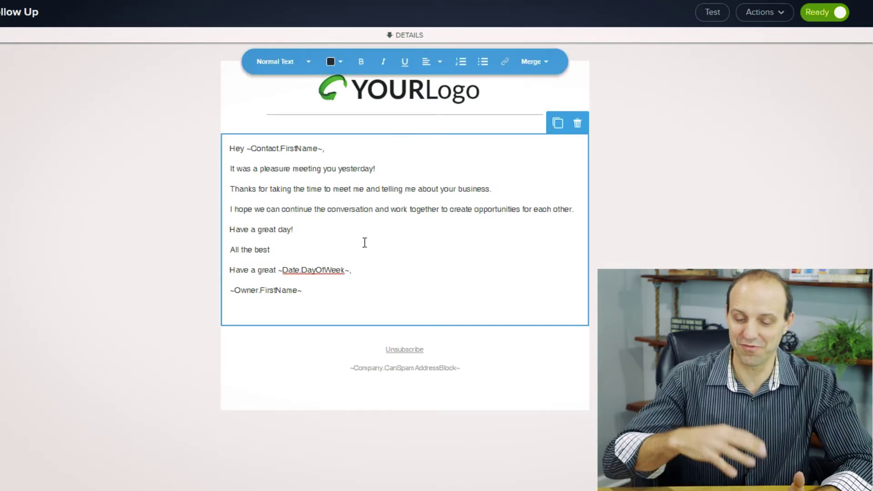
click(371, 99)
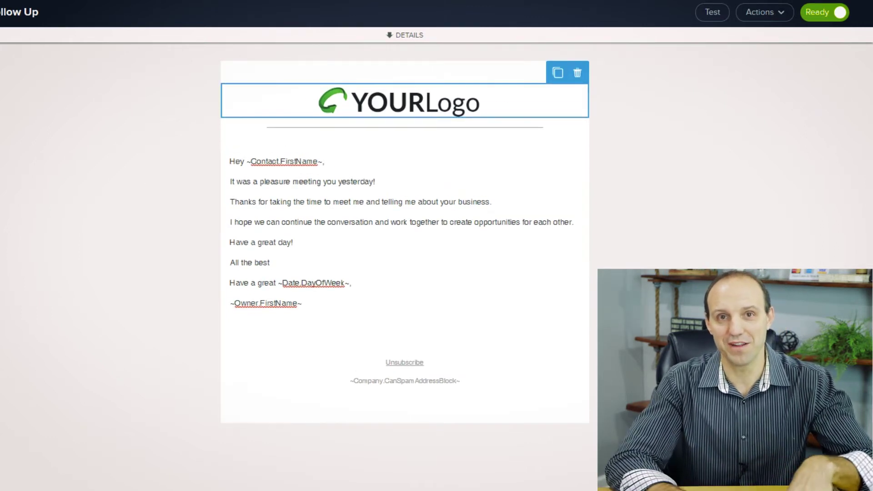
click(365, 207)
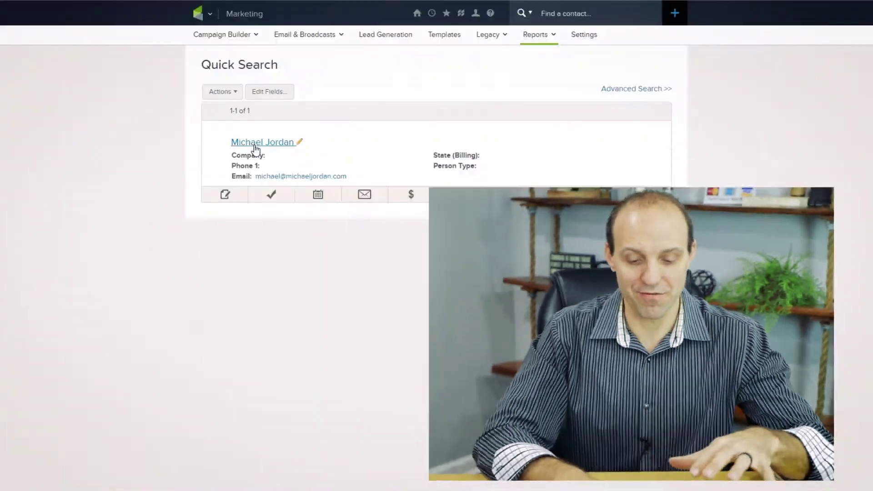
Step: Open the contact's orders and billing, keeping the subscription Active and reviewing its date fields
click(255, 149)
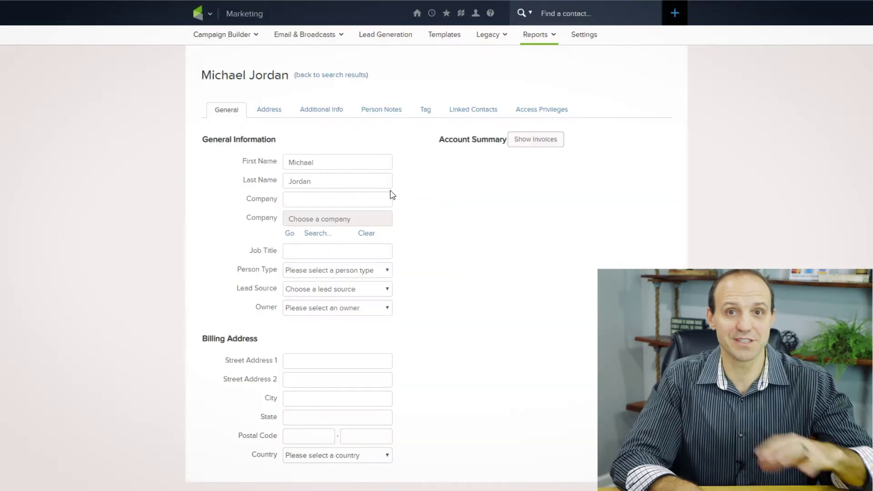
scroll(390, 195, down, 1)
scroll(409, 202, down, 4)
scroll(450, 218, down, 3)
scroll(580, 102, down, 2)
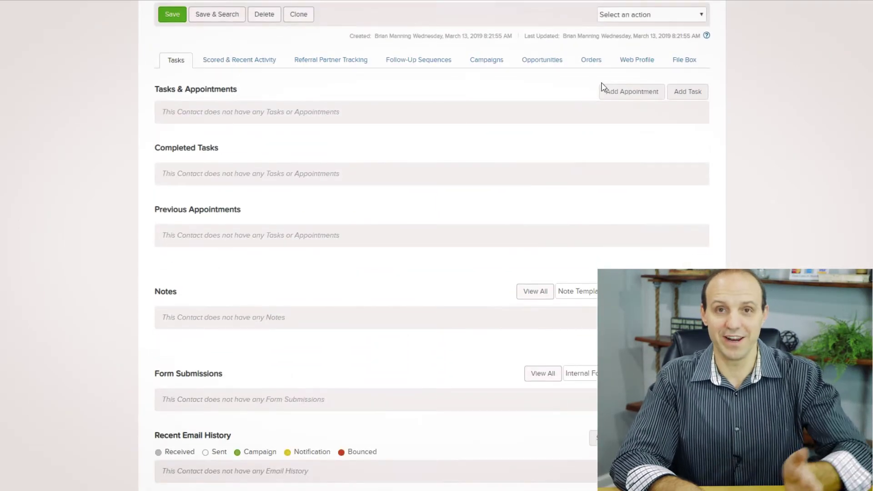
click(594, 64)
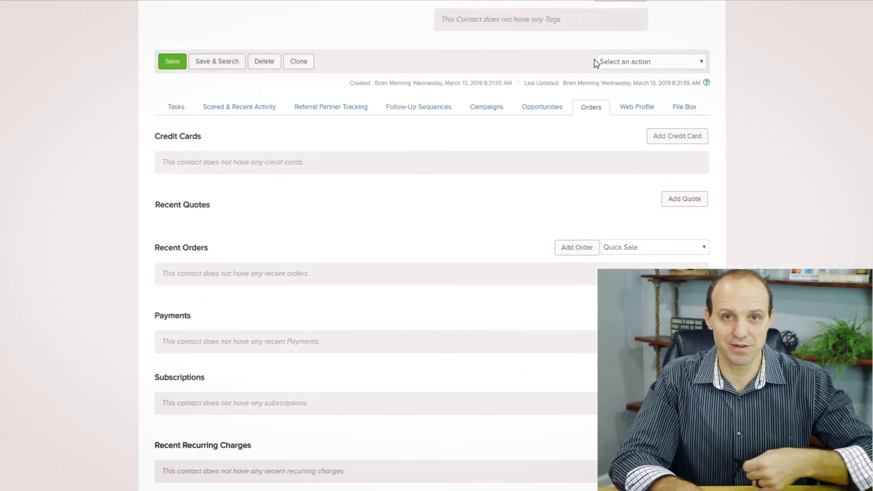
scroll(400, 200, up, 1)
scroll(200, 395, down, 1)
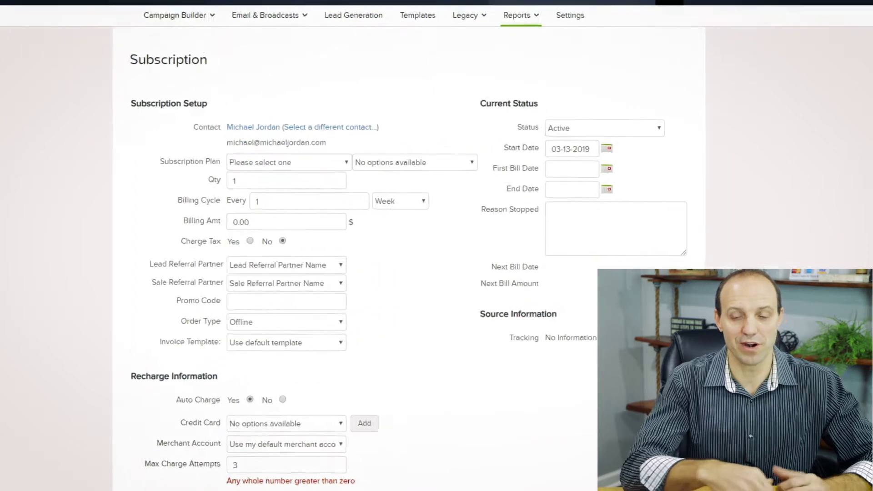
click(557, 99)
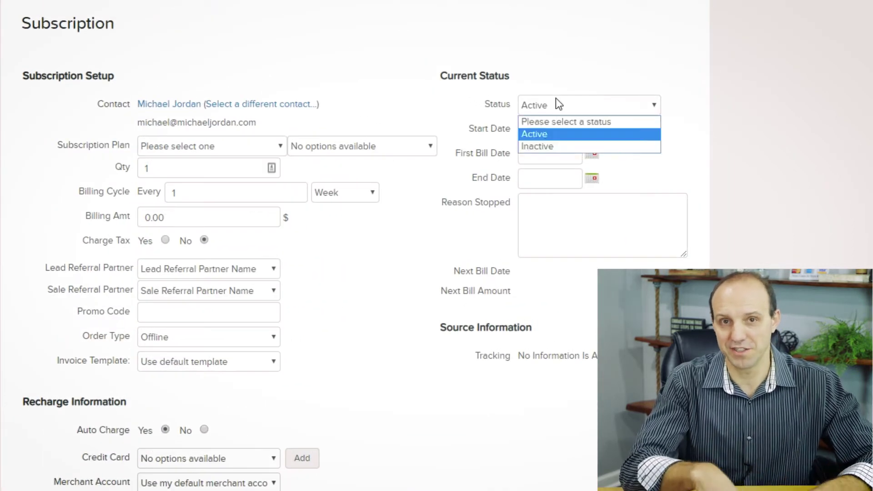
click(534, 161)
click(592, 179)
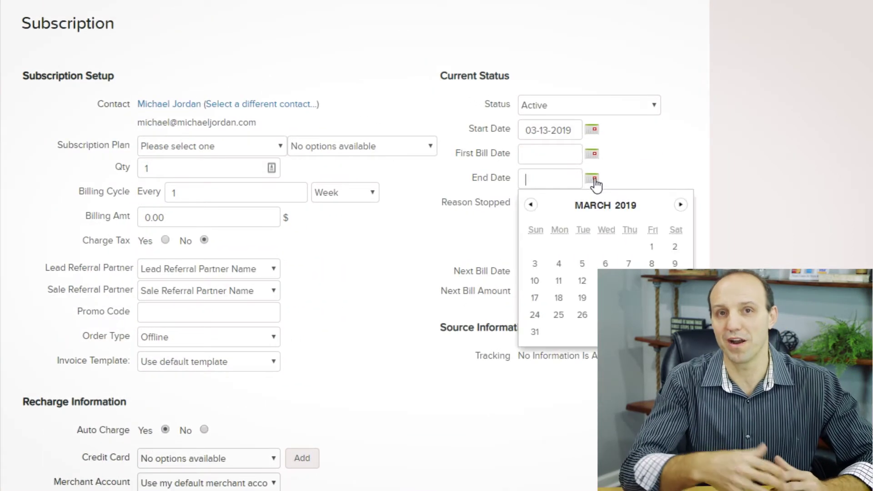
click(477, 237)
scroll(475, 239, down, 3)
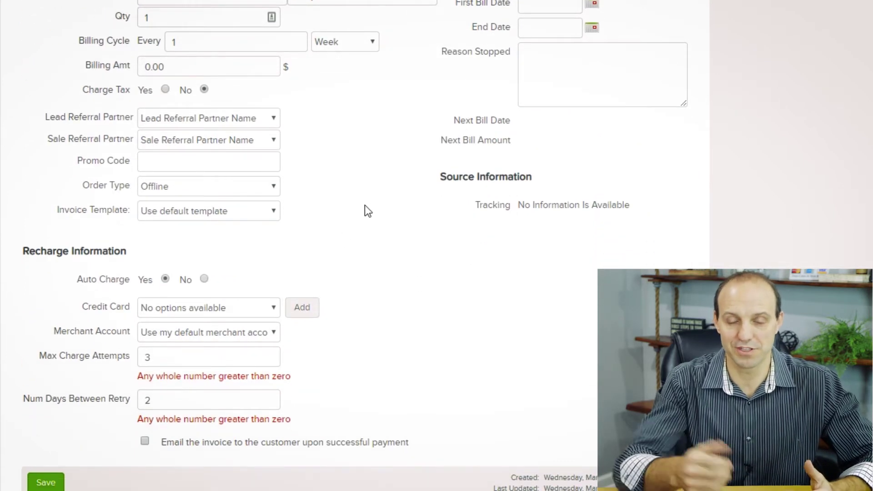
scroll(368, 205, up, 2)
scroll(355, 171, up, 1)
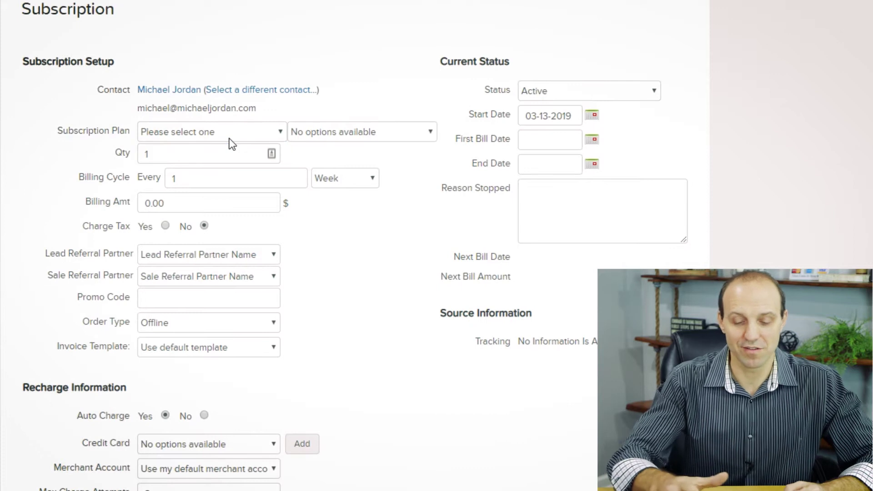
Step: Keep the billing cycle weekly and order type Offline, and set Auto Charge to No
click(361, 137)
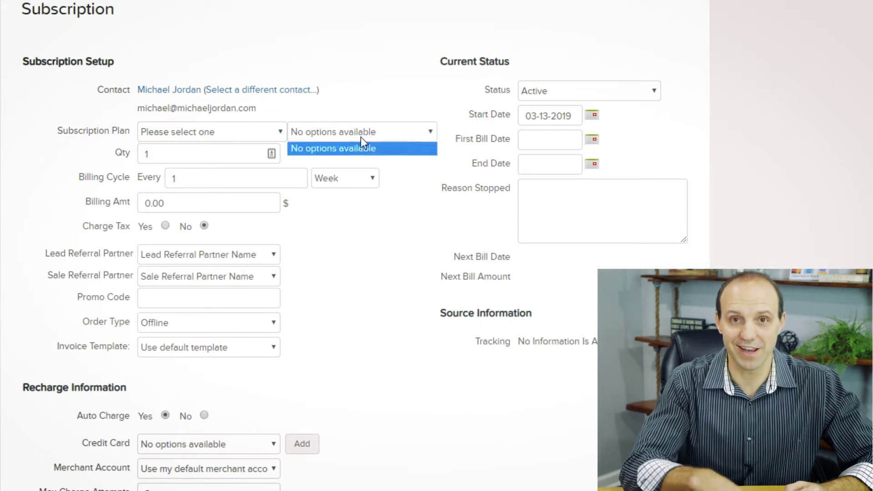
click(198, 207)
click(189, 177)
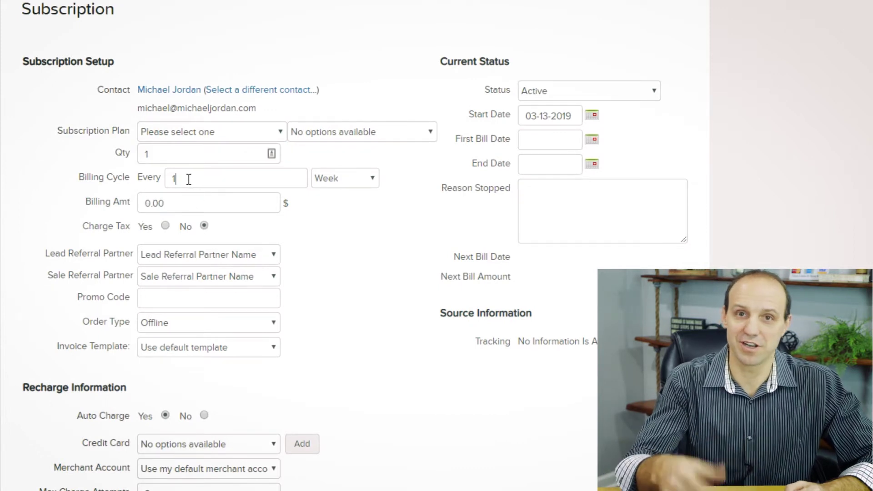
click(340, 182)
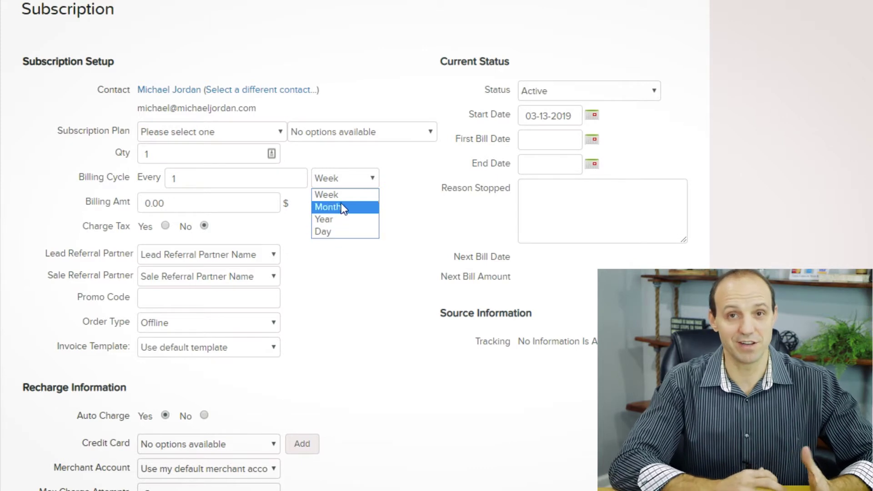
click(305, 295)
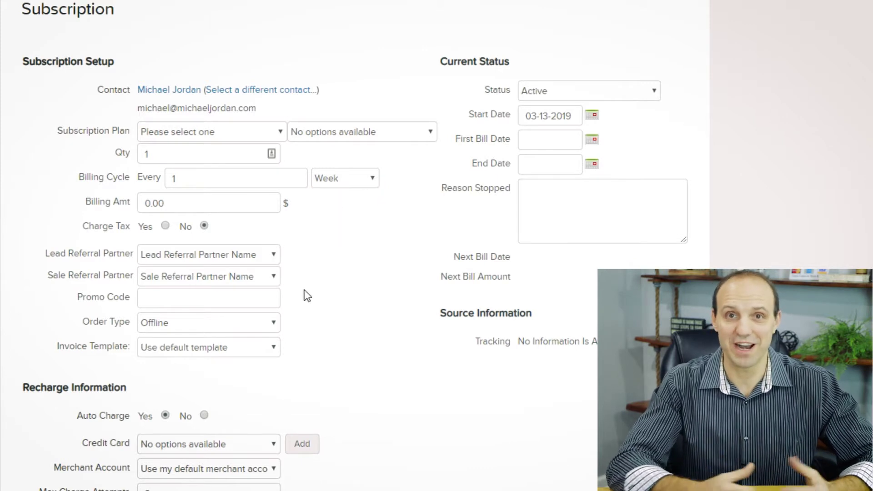
click(253, 326)
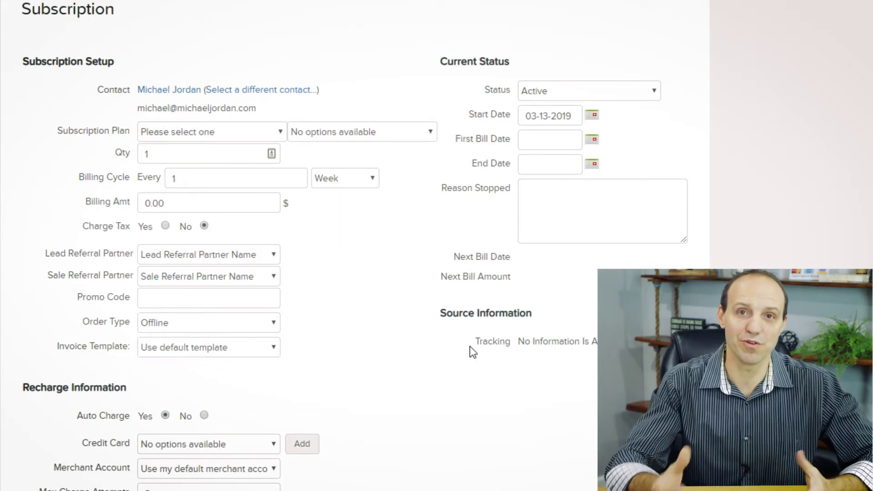
scroll(395, 383, down, 1)
scroll(395, 388, down, 2)
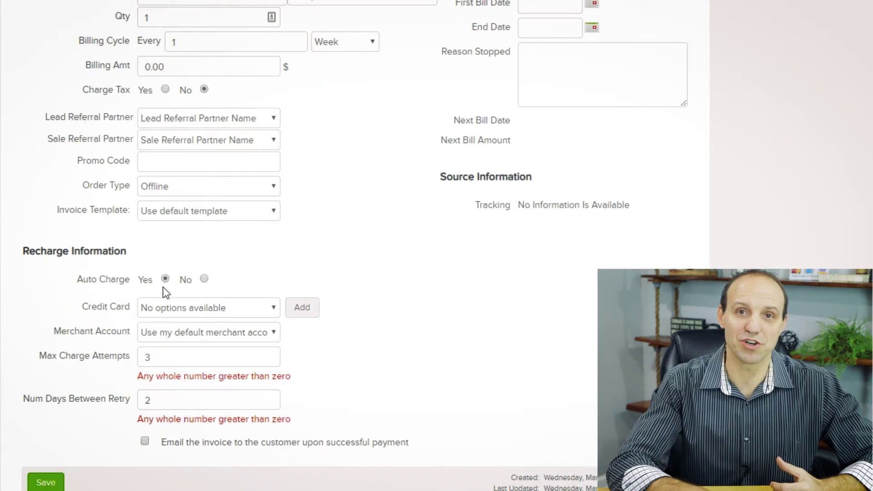
click(198, 280)
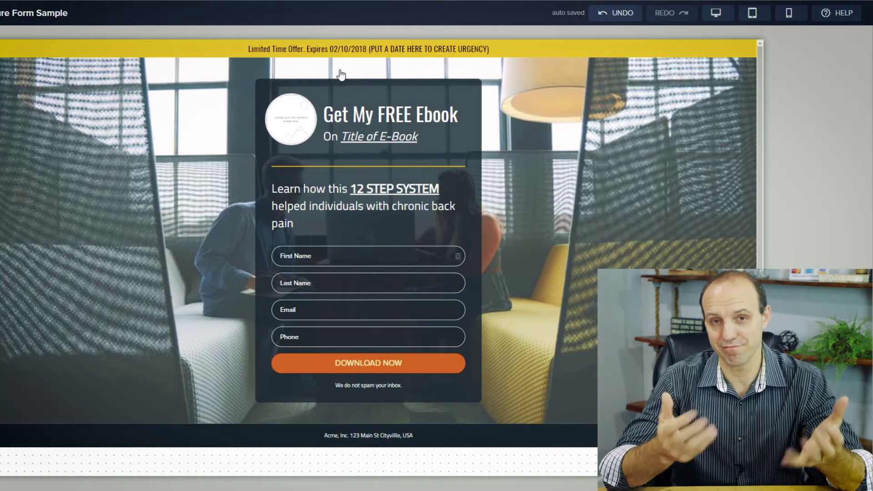
Step: Edit the ebook landing page's headline and signup form area, then republish the page
click(366, 120)
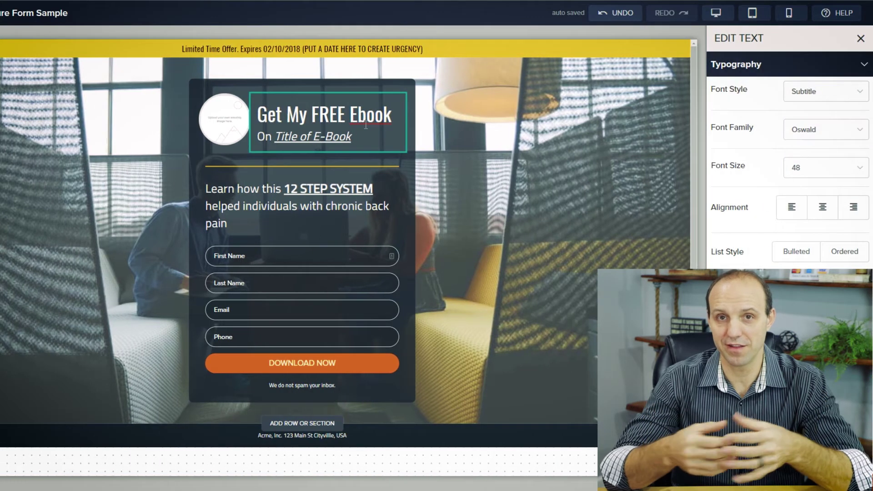
mouse_move(303, 423)
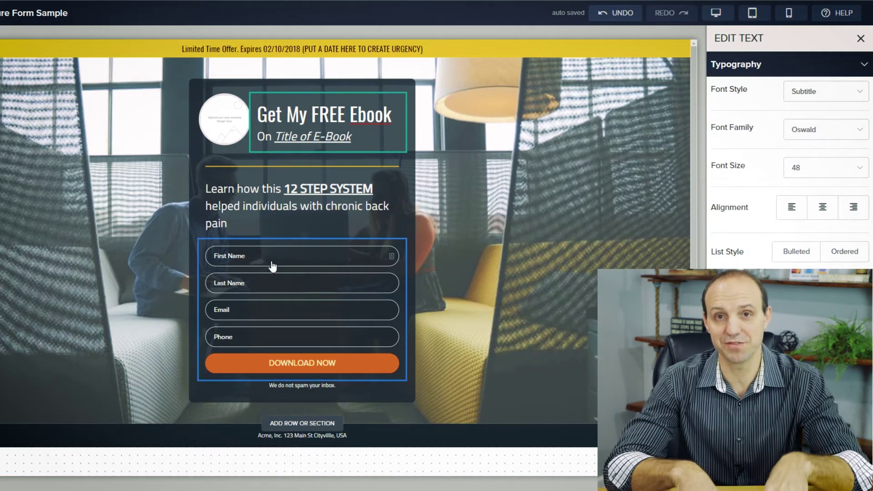
click(272, 267)
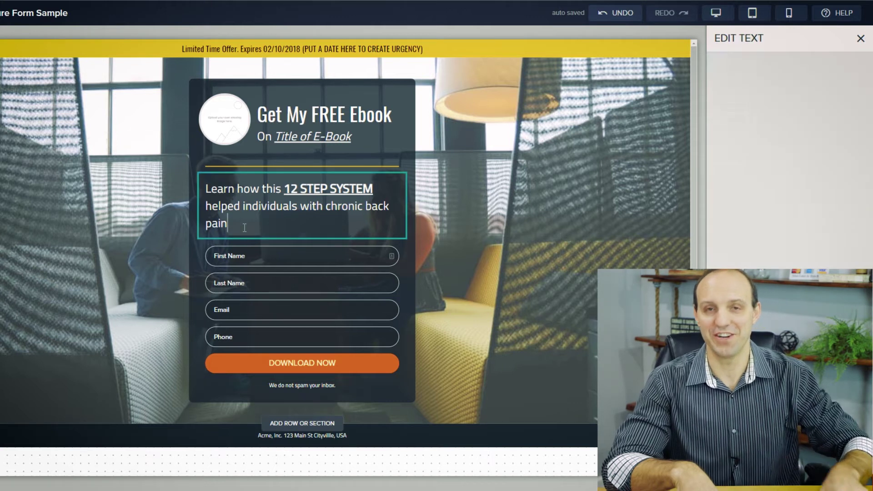
text( custom mes)
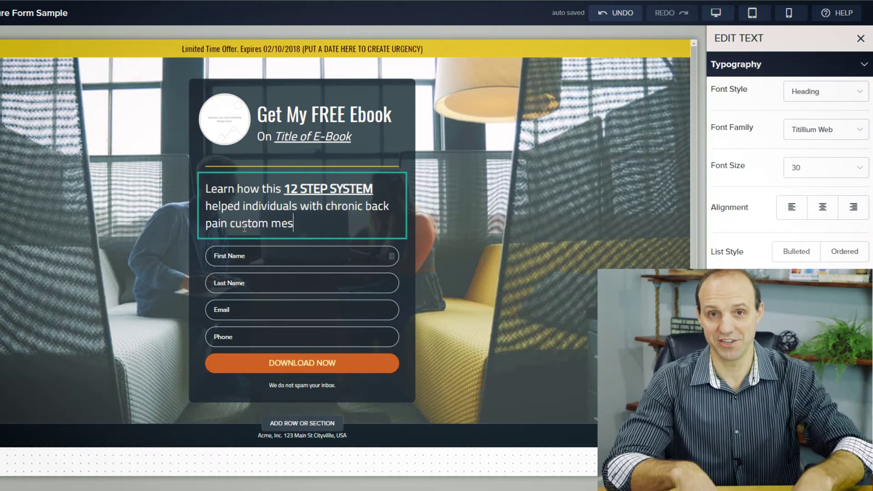
text(sage here)
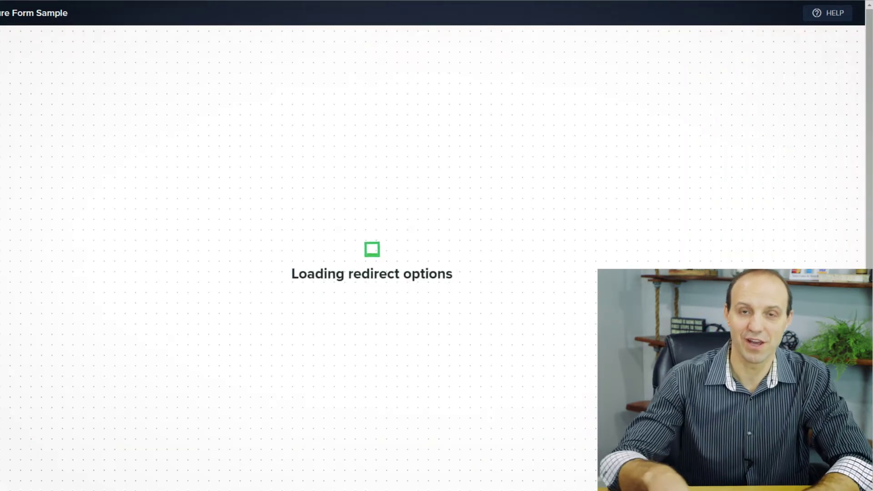
click(535, 283)
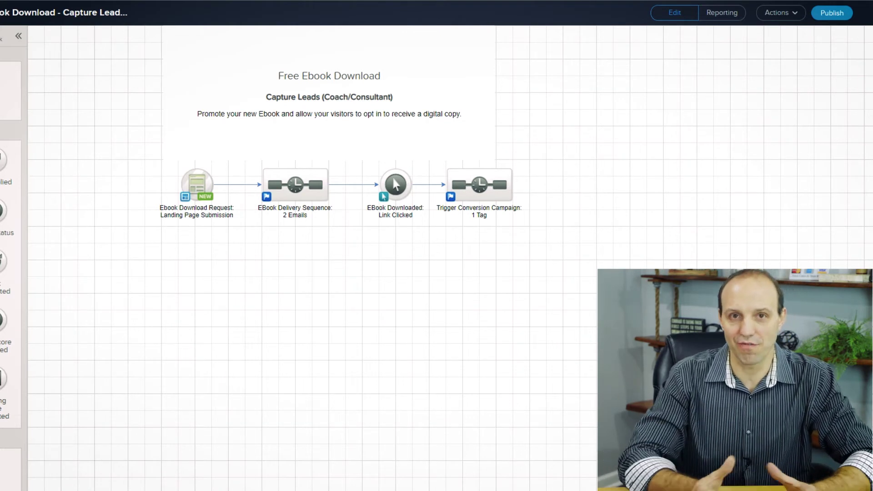
Step: Select the landing page submission and EBook Delivery Sequence steps, then open the sequence
click(310, 186)
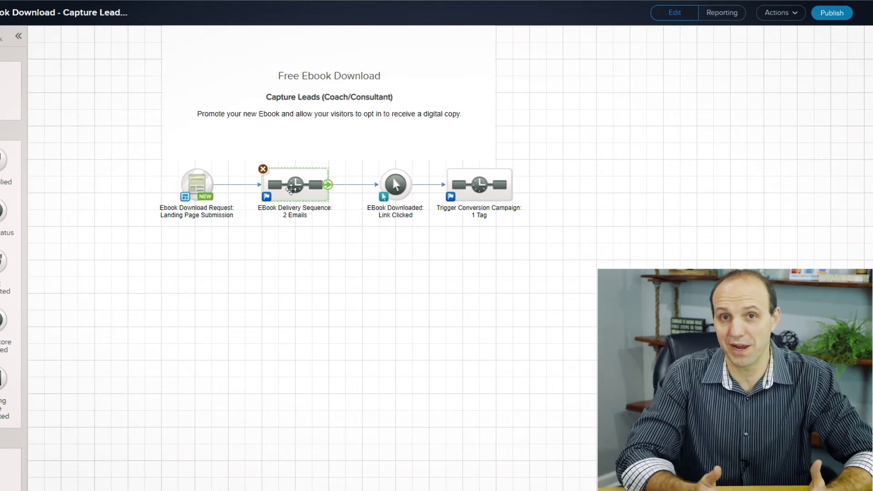
click(191, 187)
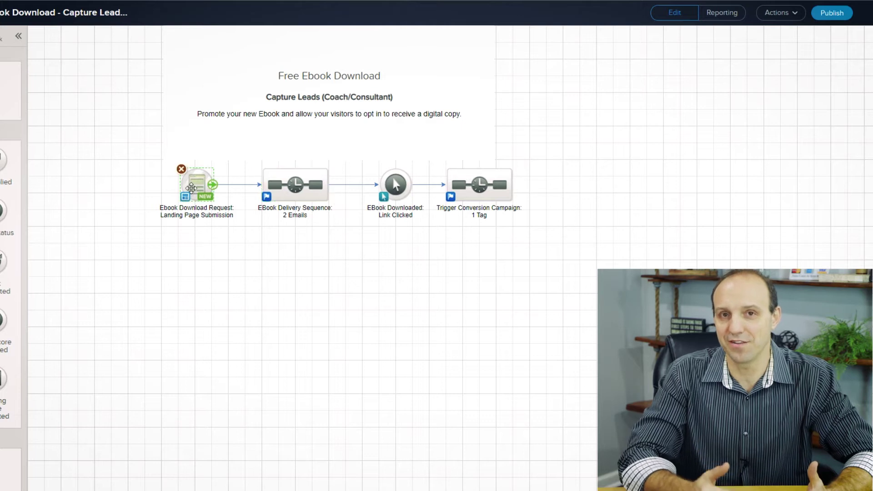
double_click(288, 185)
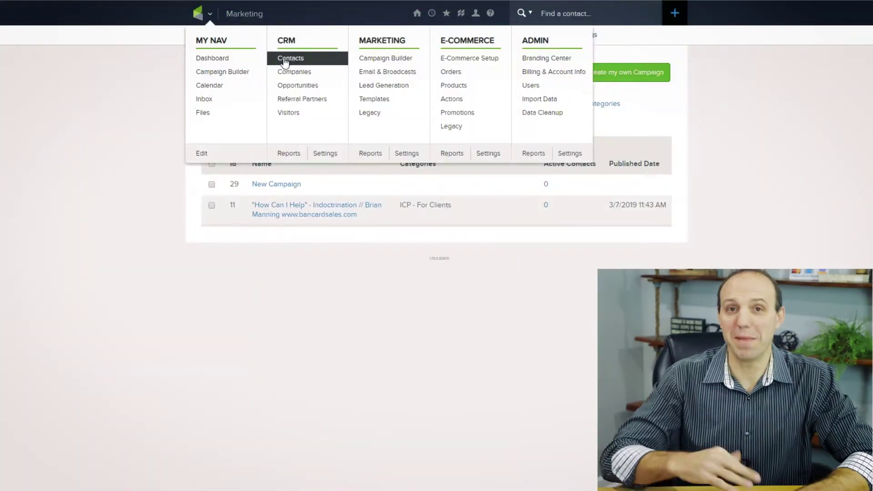
Step: Browse the CRM contacts list, then open the Tags list from contact settings and scroll through it
click(289, 60)
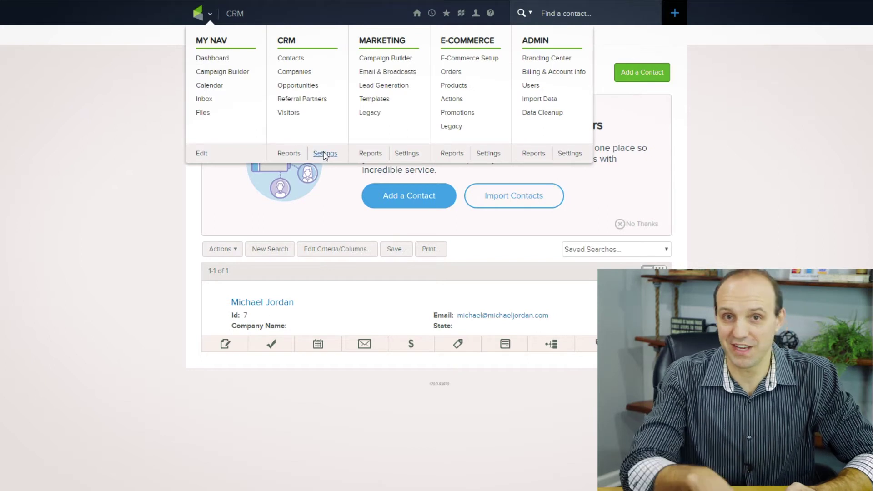
click(324, 154)
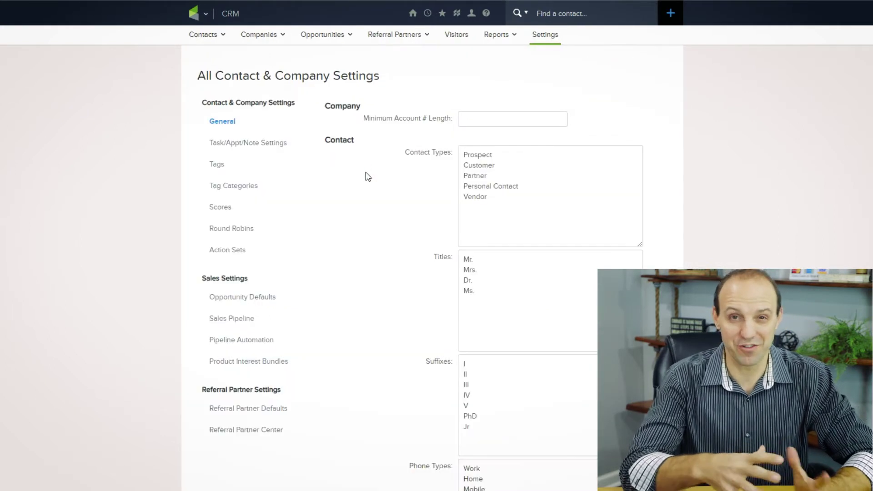
click(218, 170)
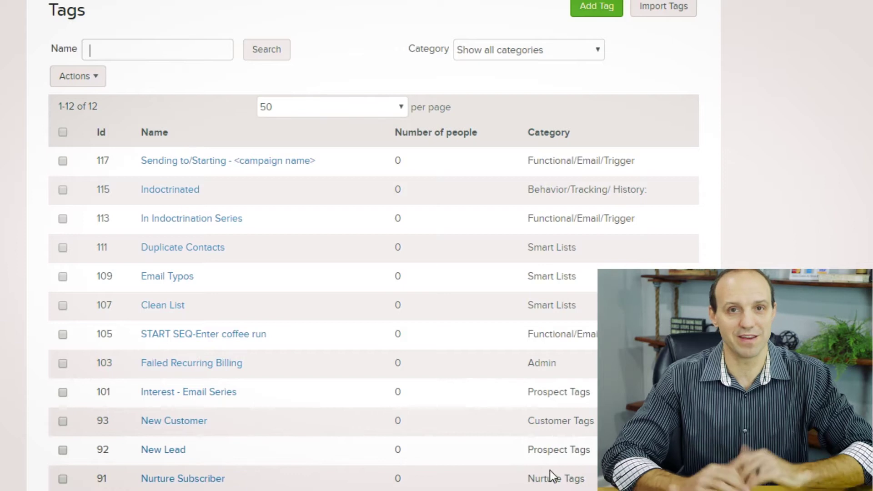
drag(585, 486, 568, 161)
click(543, 165)
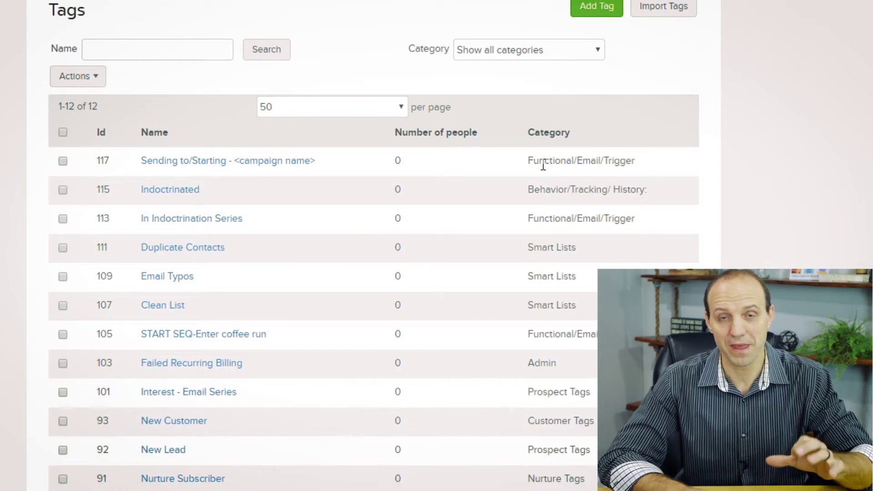
Step: Check the tag name search field, then open the Tag Categories settings
click(180, 48)
click(174, 17)
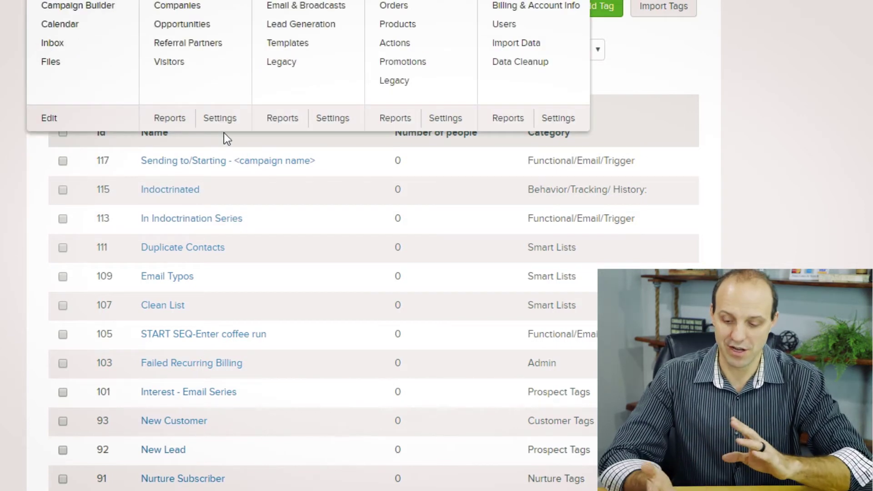
click(219, 118)
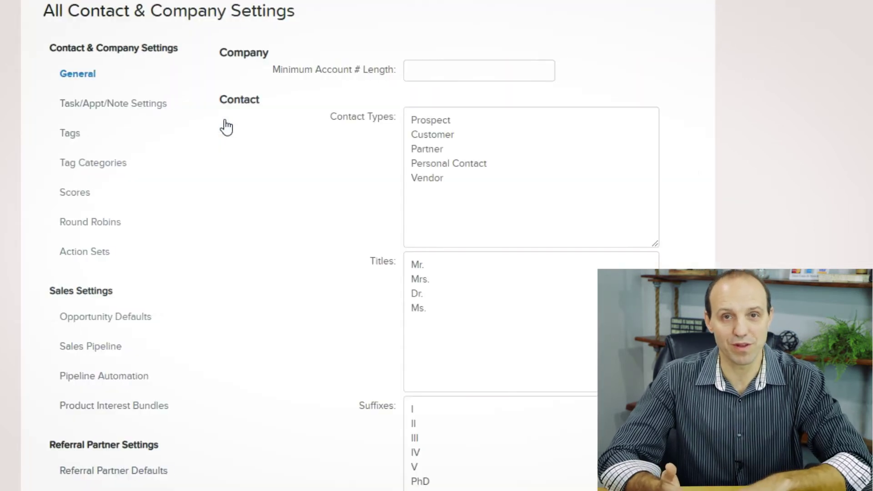
click(162, 177)
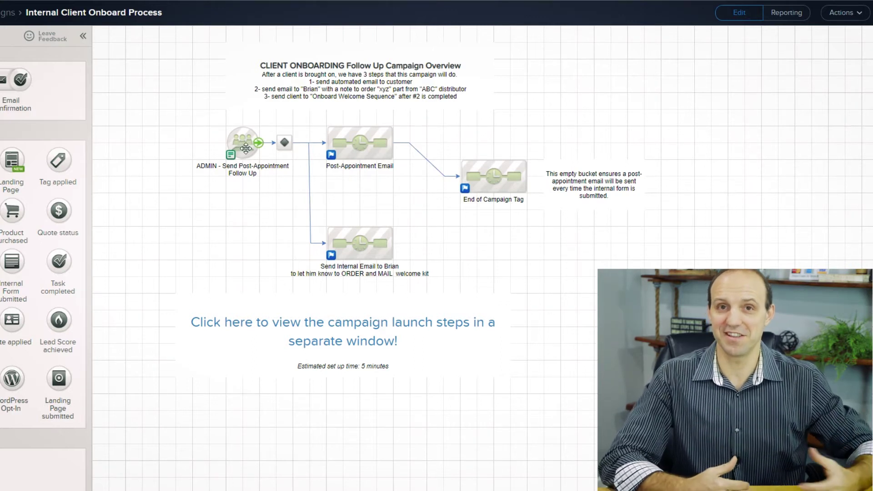
Step: Open the Post-Appointment Email sequence, review its notes, and open the Email Sent to Customer
double_click(349, 148)
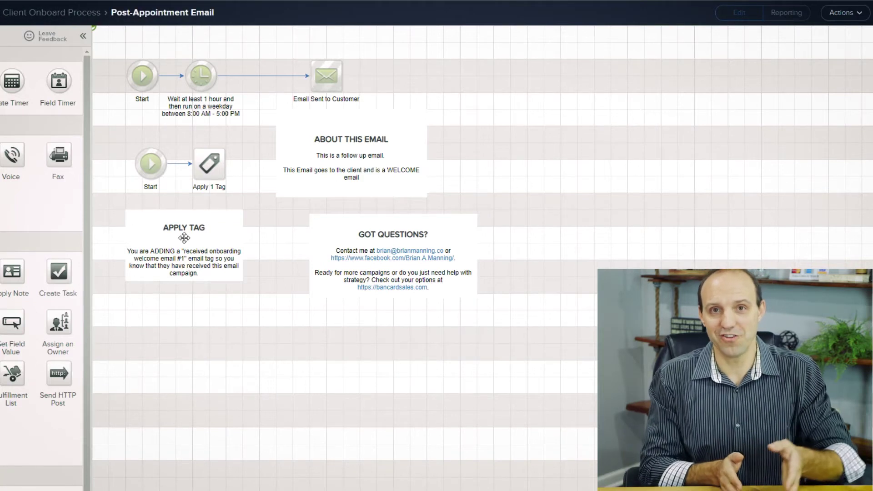
click(161, 254)
click(307, 169)
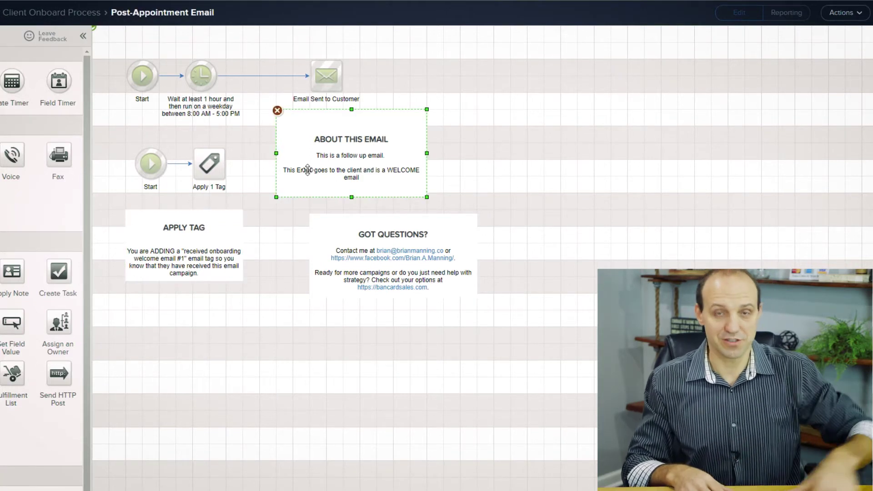
double_click(326, 77)
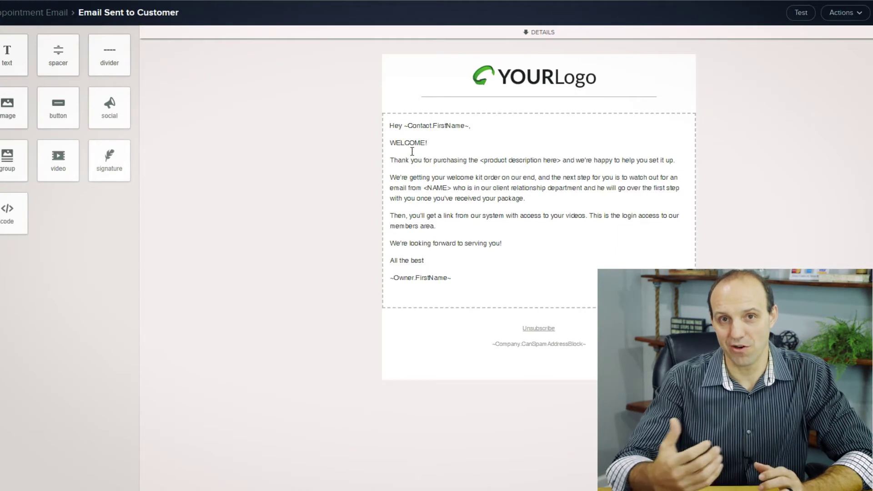
Step: Highlight the product description and <NAME> placeholders in the welcome email
drag(482, 159, 564, 160)
click(565, 200)
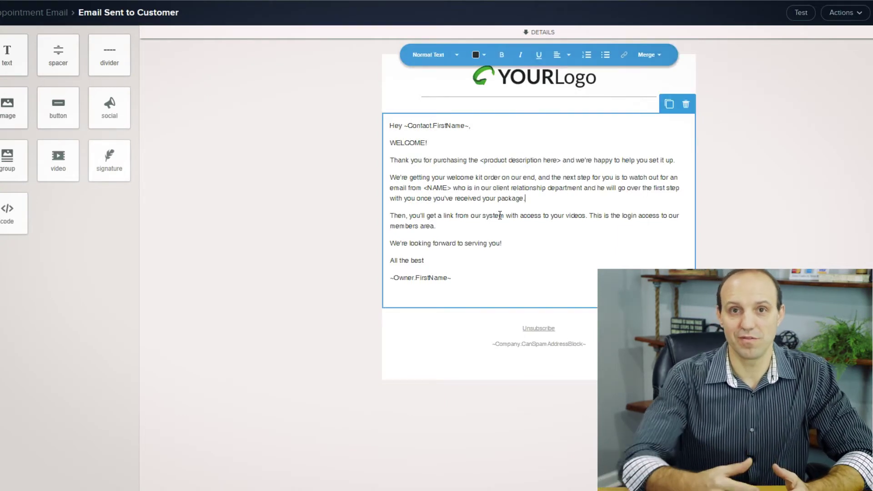
double_click(437, 187)
click(532, 279)
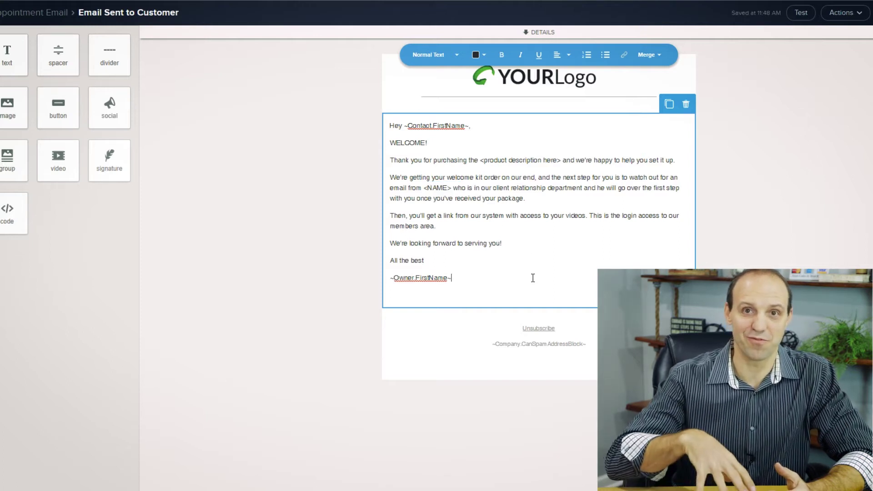
Step: Return to the onboarding campaign overview and open the internal email sequence
click(38, 12)
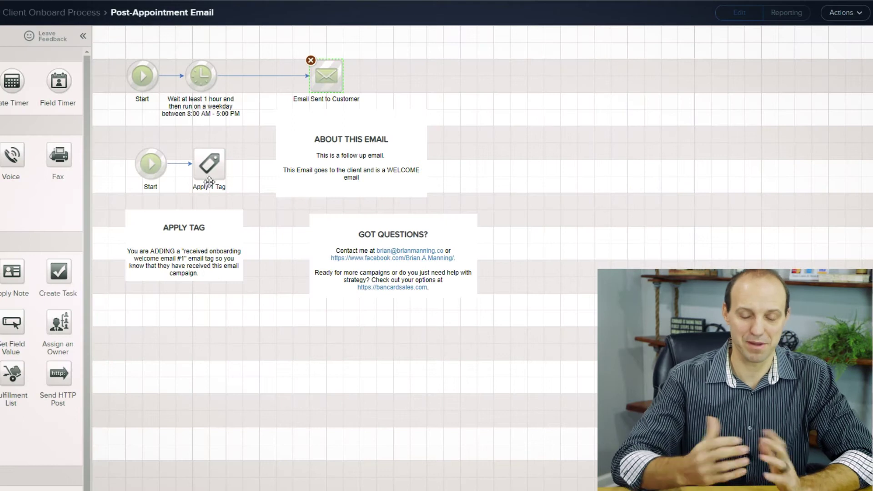
click(52, 15)
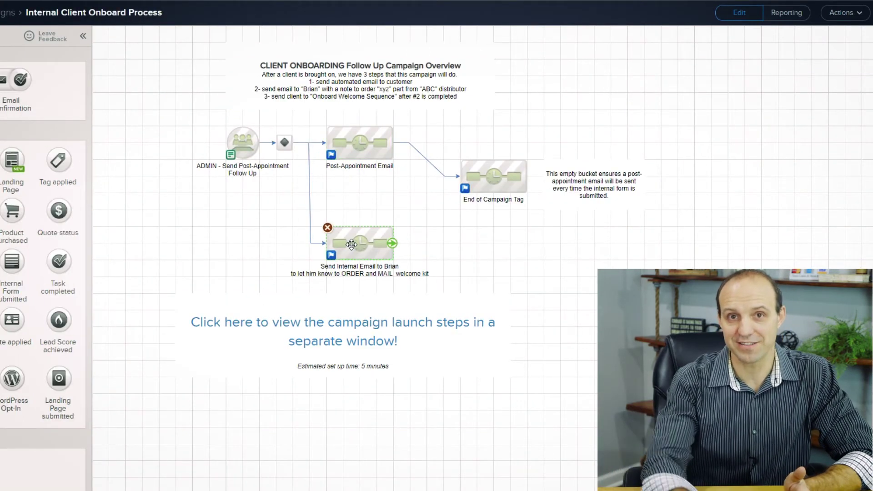
double_click(351, 244)
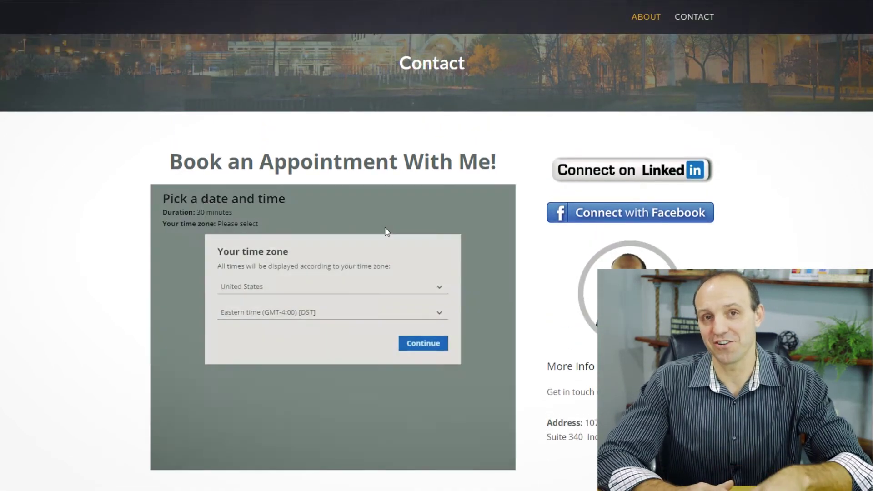
Step: Confirm the Eastern time zone and show the afternoon slots available on Tue, Mar 19
click(419, 352)
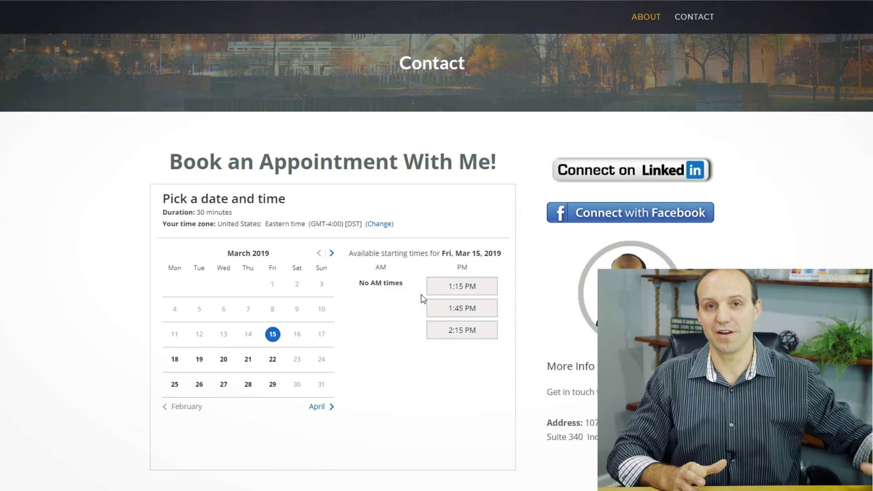
click(197, 359)
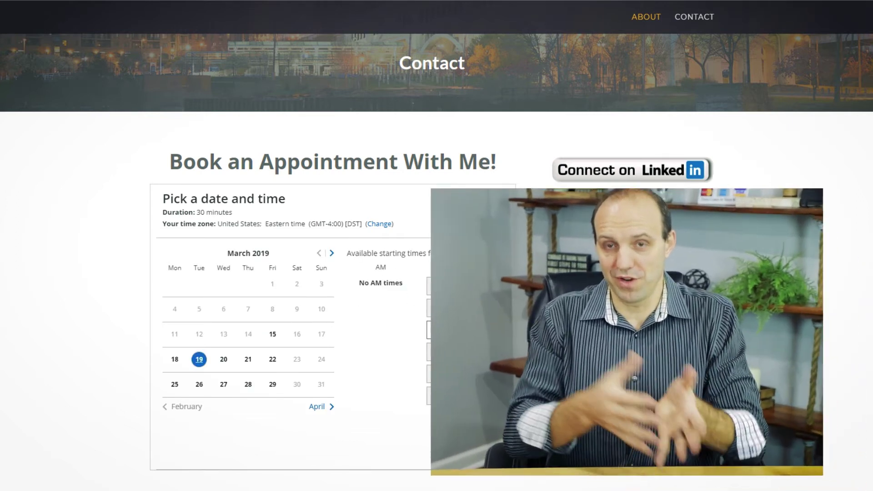